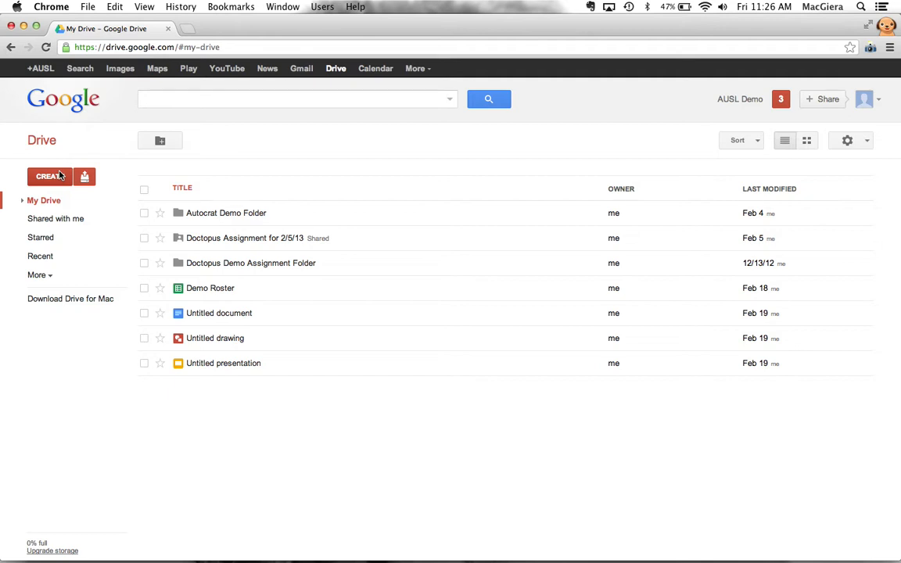
Step: Create a new form in Drive titled "Test Form" with the Default theme
{"action": "left_click", "coordinate": [59, 175]}
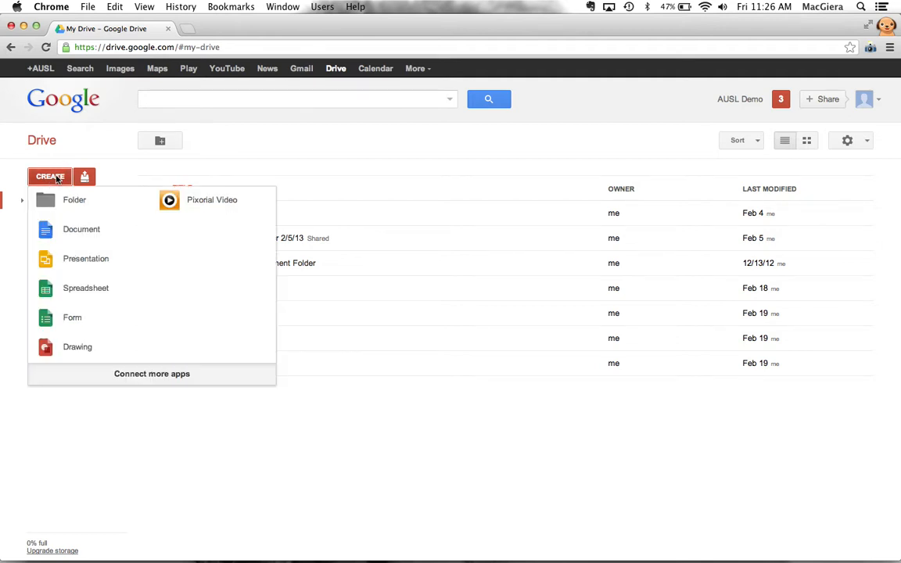
{"action": "left_click", "coordinate": [75, 317]}
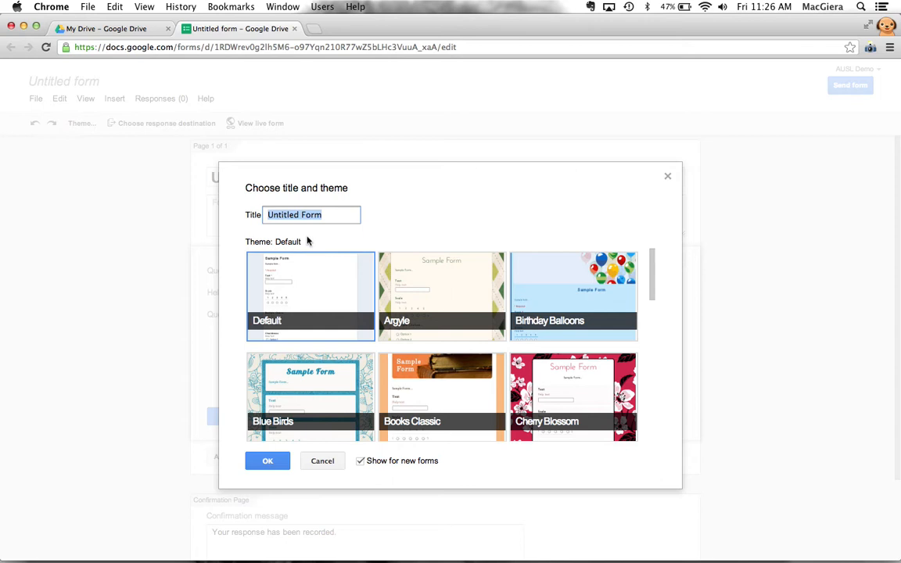
{"action": "type", "text": "Test"}
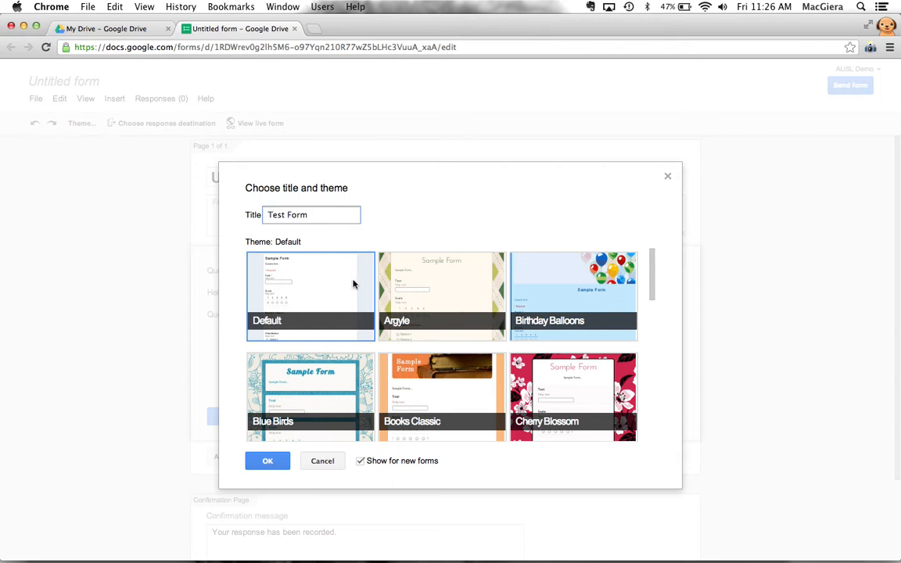
{"action": "left_click", "coordinate": [329, 295]}
{"action": "scroll", "coordinate": [447, 310], "scroll_direction": "down", "scroll_amount": 10}
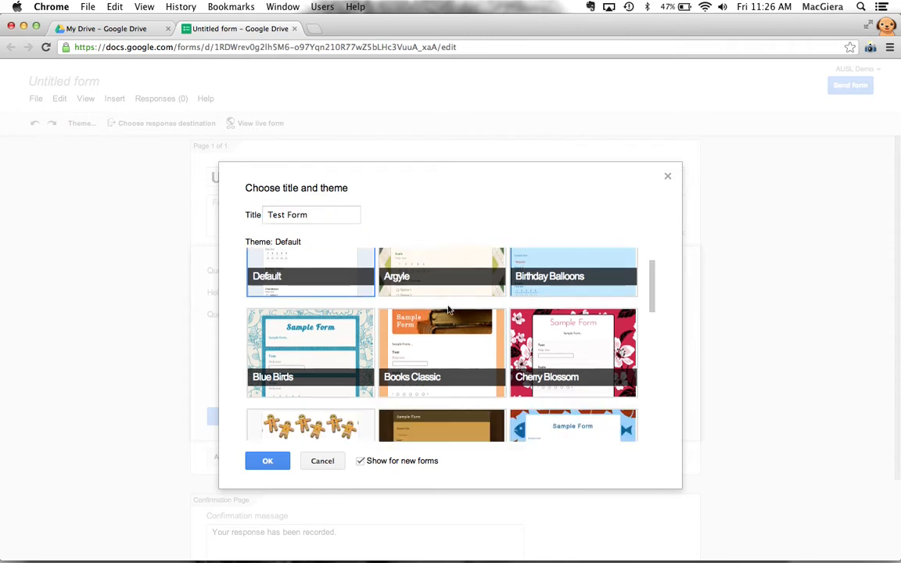
{"action": "scroll", "coordinate": [447, 310], "scroll_direction": "up", "scroll_amount": 10}
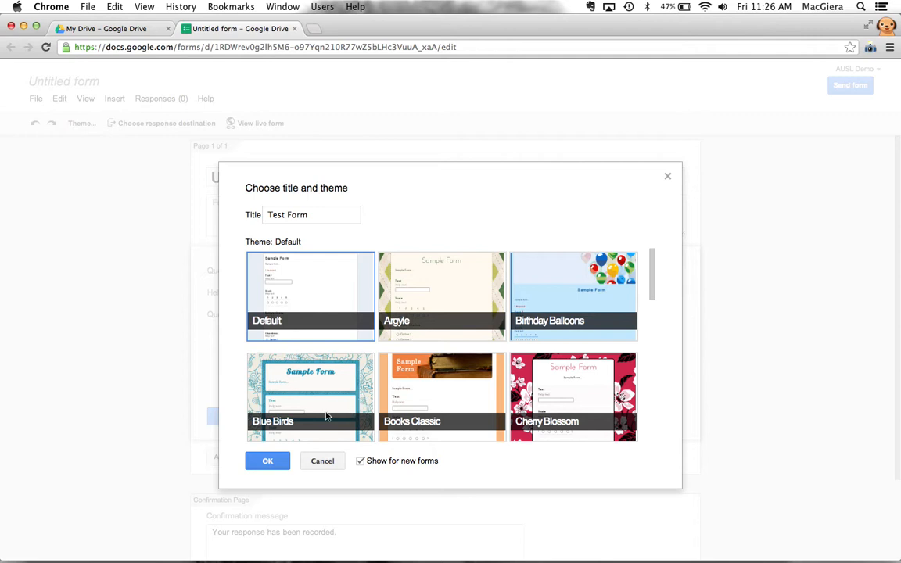
{"action": "left_click", "coordinate": [266, 460]}
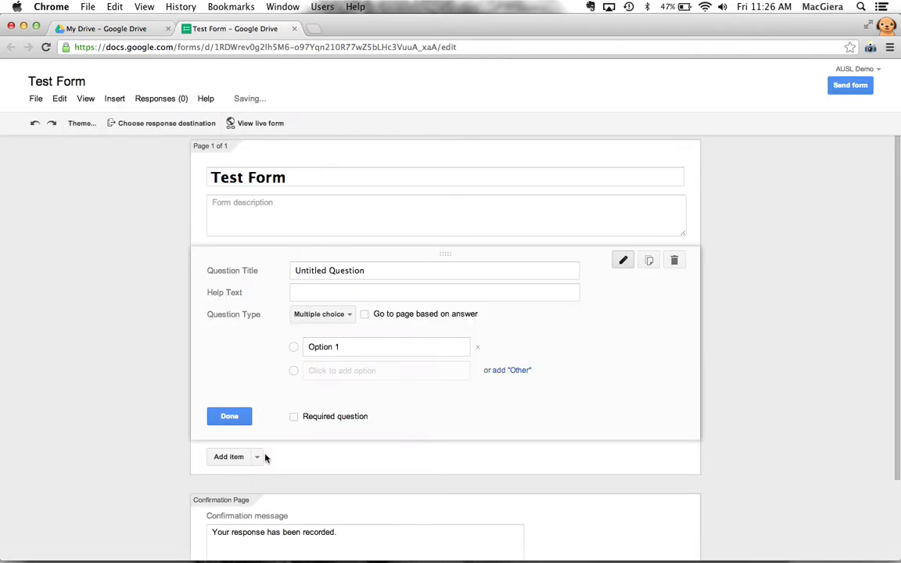
Step: Set the first question's title to "Name" with the Text question type and finish editing it
{"action": "left_click", "coordinate": [258, 210]}
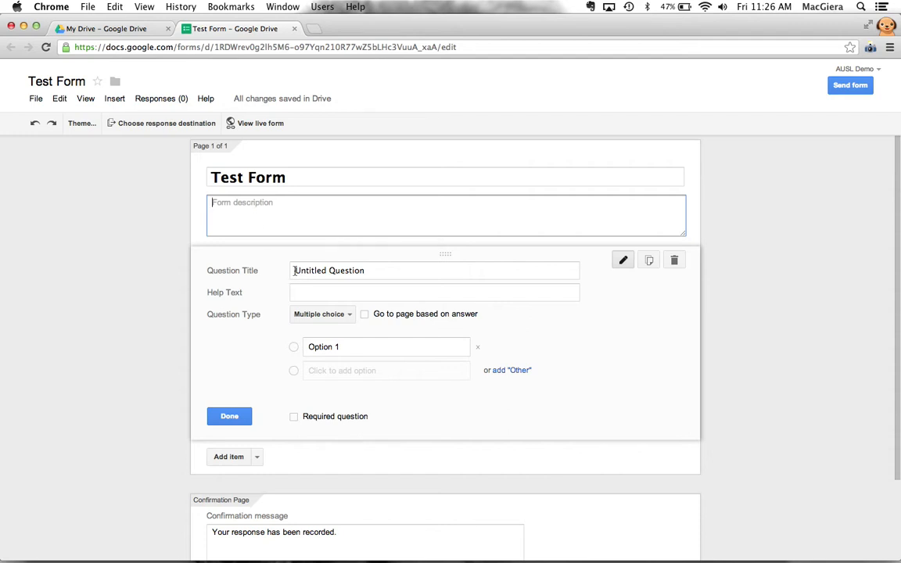
{"action": "left_click", "coordinate": [329, 271]}
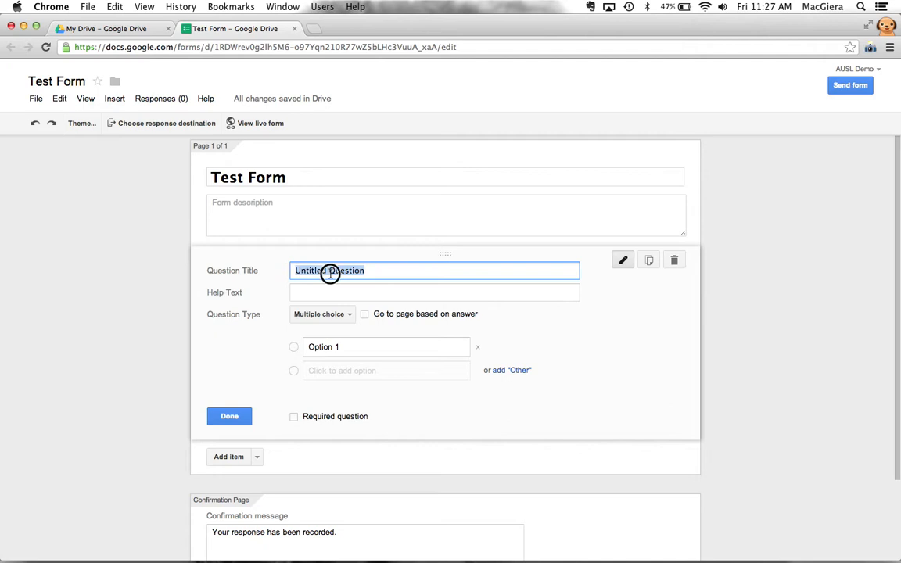
{"action": "type", "text": "Name"}
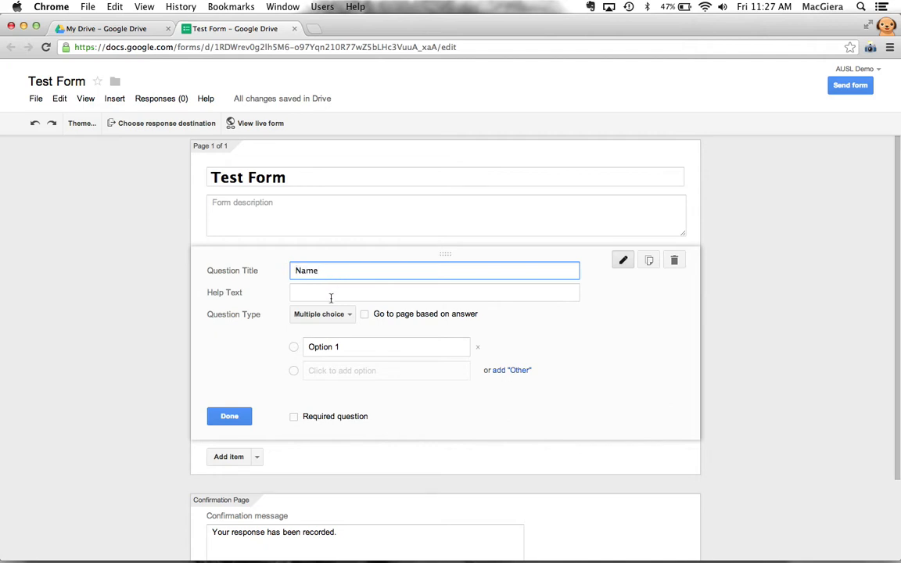
{"action": "left_click", "coordinate": [332, 314]}
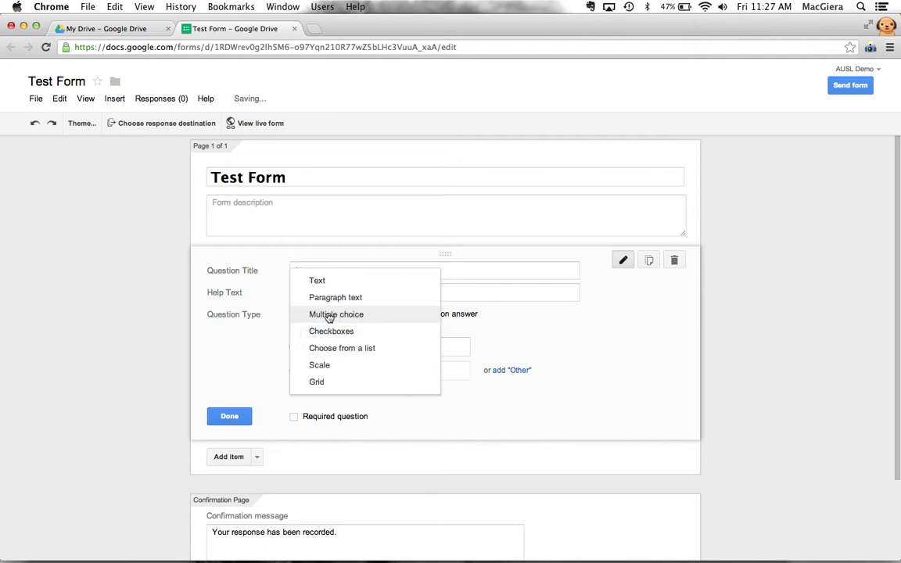
{"action": "left_click", "coordinate": [329, 282]}
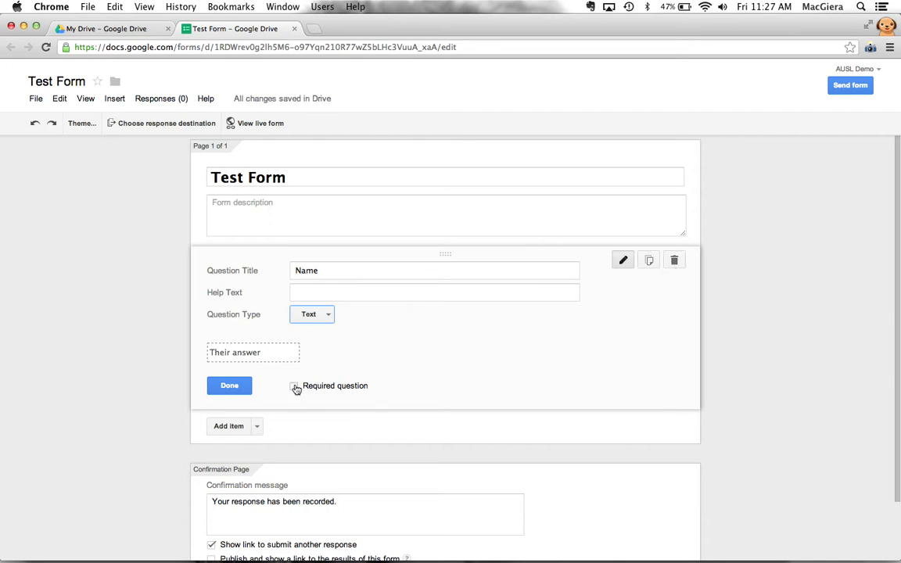
{"action": "left_click", "coordinate": [230, 386]}
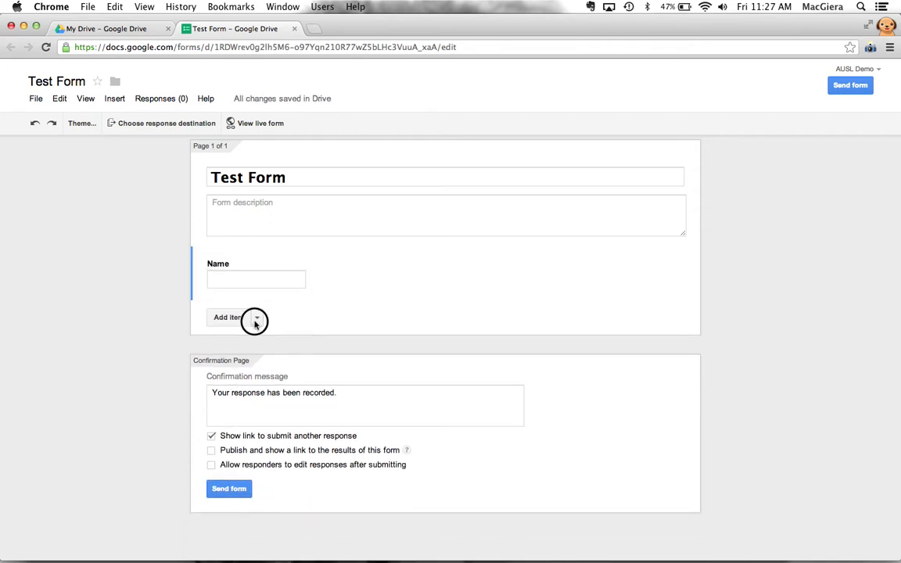
Step: Add a multiple choice question titled "Favorite color" with the options "blue" and "green"
{"action": "left_click", "coordinate": [255, 320]}
{"action": "left_click", "coordinate": [247, 387]}
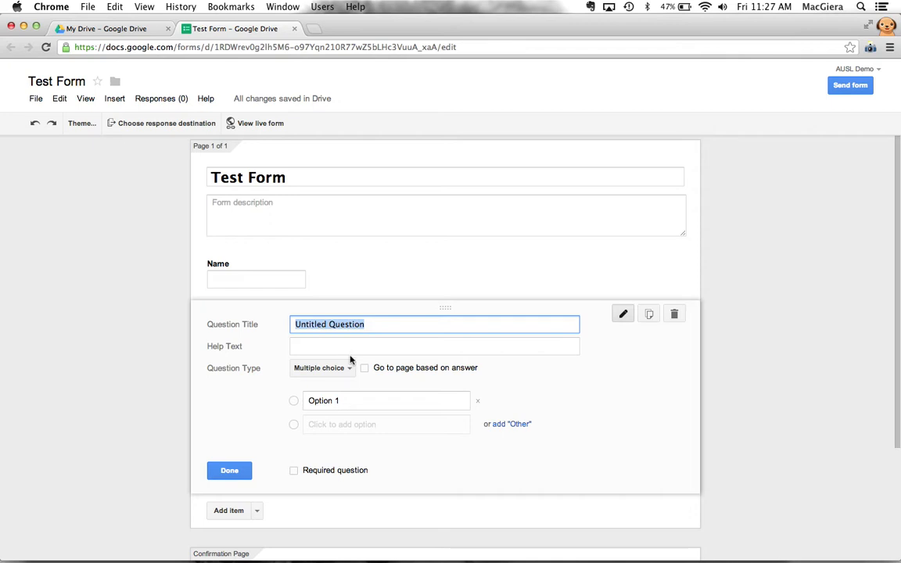
{"action": "type", "text": "Favori"}
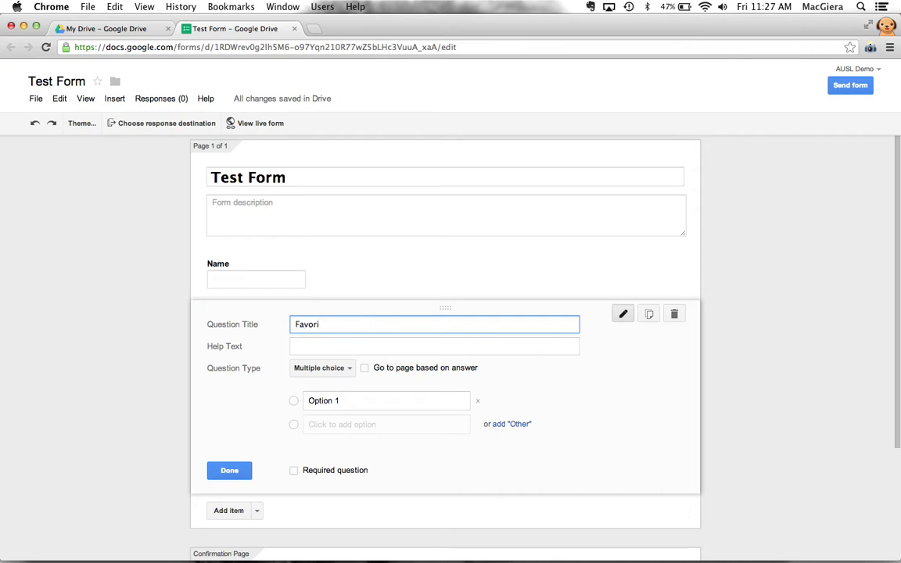
{"action": "left_click", "coordinate": [313, 400]}
{"action": "type", "text": "b"}
{"action": "key", "text": "Return"}
{"action": "type", "text": "green"}
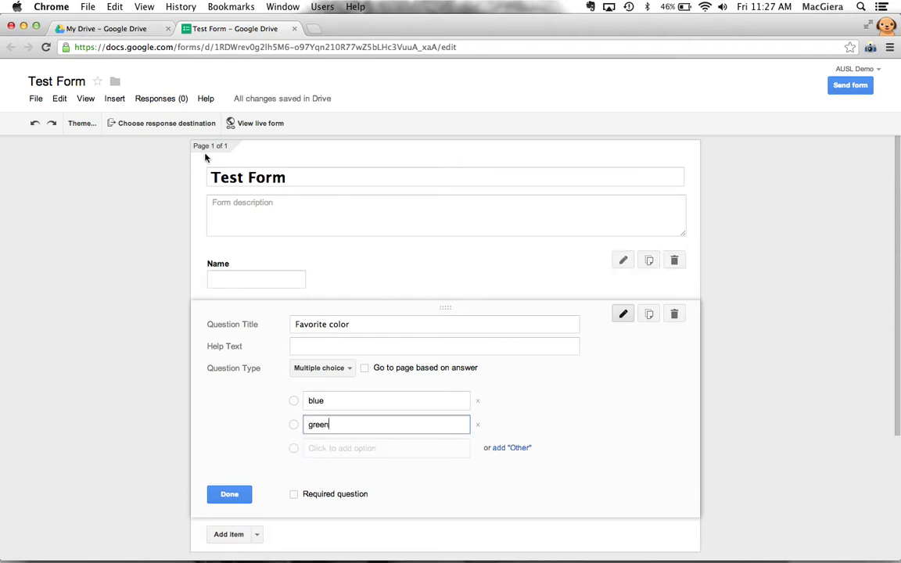
Step: Open the Demo Roster spreadsheet from Drive and copy the four student names in A2:A5
{"action": "left_click", "coordinate": [95, 29]}
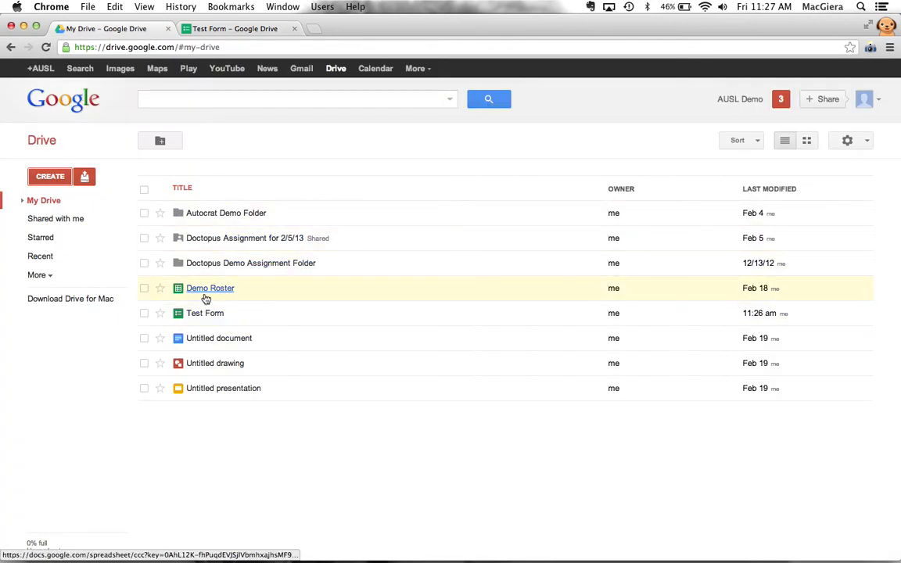
{"action": "left_click", "coordinate": [194, 288]}
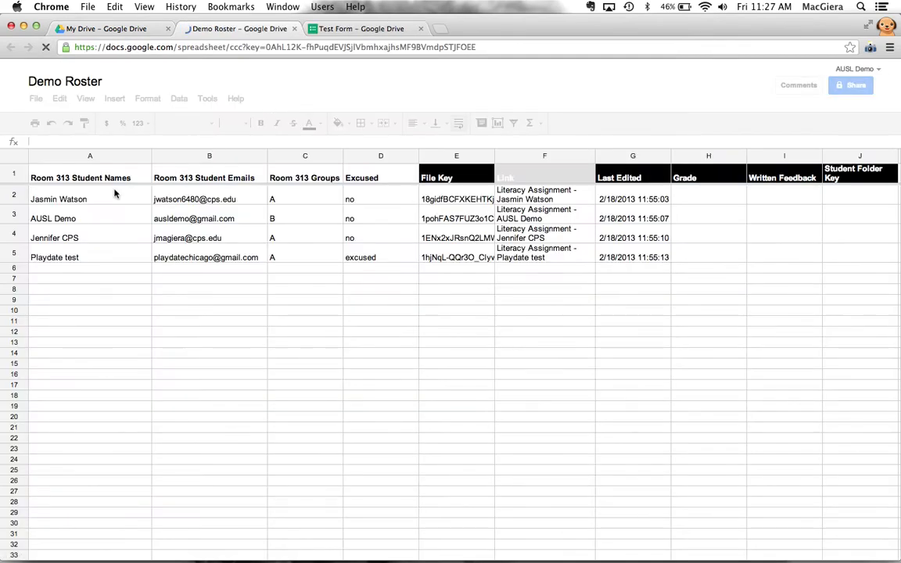
{"action": "left_click", "coordinate": [98, 267]}
{"action": "left_click_drag", "start_coordinate": [89, 258], "coordinate": [88, 199]}
{"action": "key", "text": "ctrl+c"}
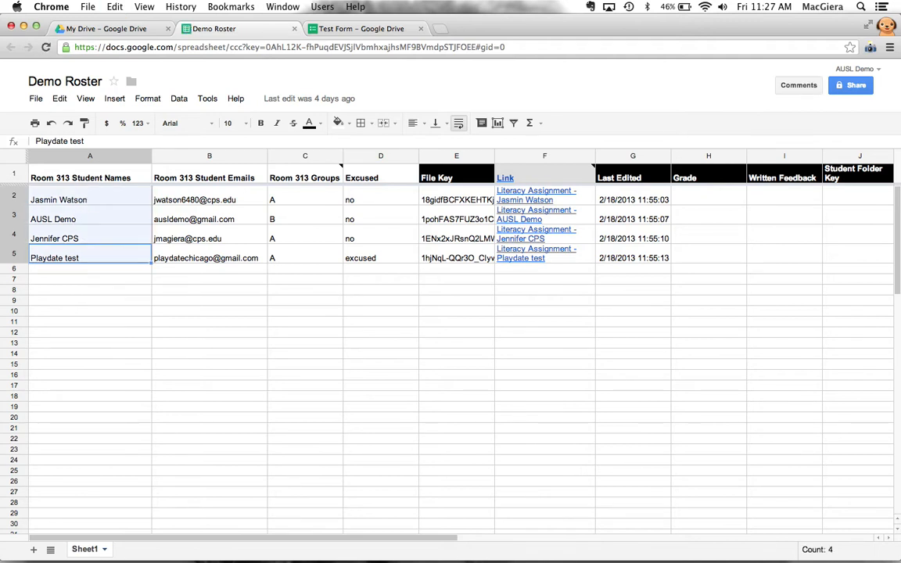
Step: Paste the copied student names over the "blue" option of the Favorite color question in Test Form
{"action": "left_click", "coordinate": [333, 29]}
{"action": "left_click", "coordinate": [314, 404]}
{"action": "key", "text": "ctrl+v"}
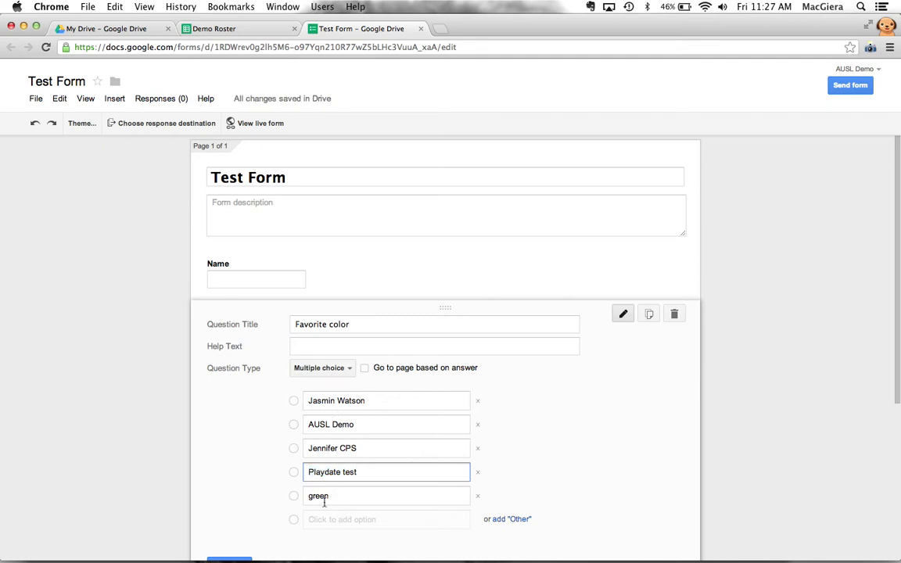
Step: Change the Favorite color question's type to Checkboxes and finish editing it
{"action": "scroll", "coordinate": [328, 493], "scroll_direction": "down", "scroll_amount": 3}
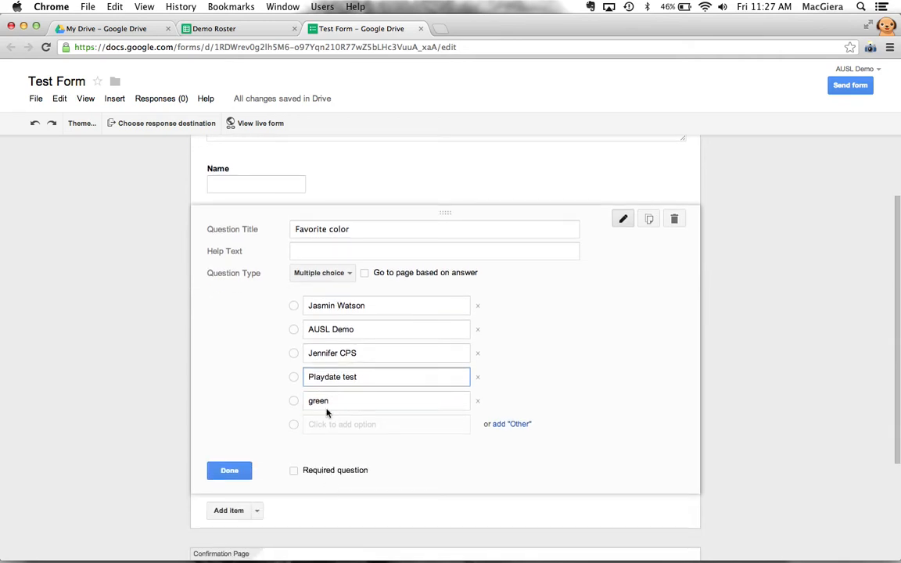
{"action": "left_click", "coordinate": [329, 275]}
{"action": "left_click", "coordinate": [329, 290]}
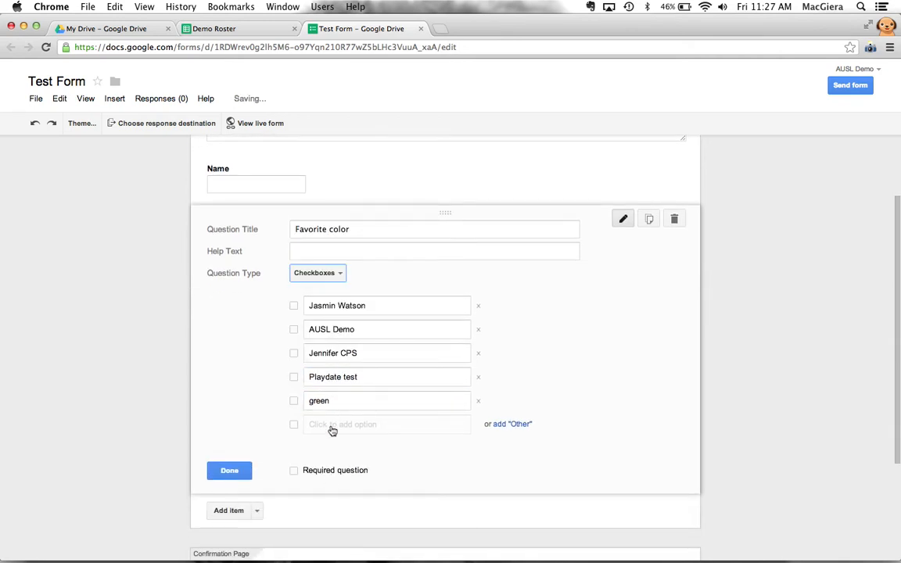
{"action": "left_click", "coordinate": [238, 469]}
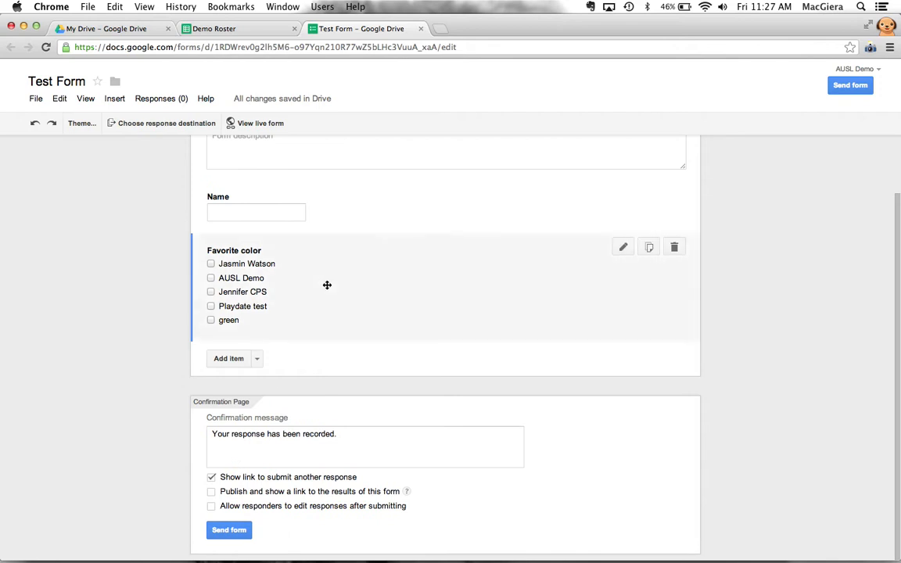
Step: Allow responders to edit their responses after submitting the form
{"action": "left_click", "coordinate": [265, 447]}
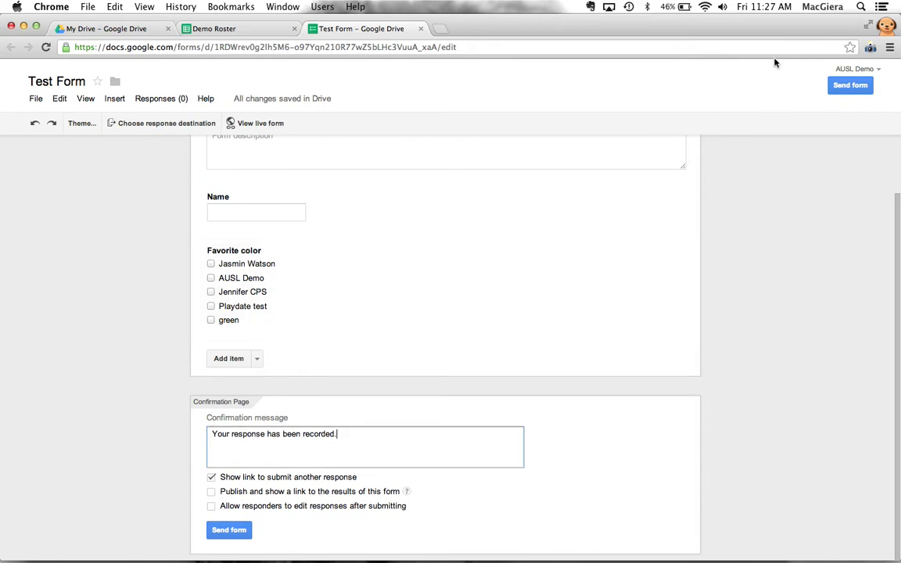
{"action": "left_click", "coordinate": [212, 507]}
{"action": "left_click", "coordinate": [331, 506]}
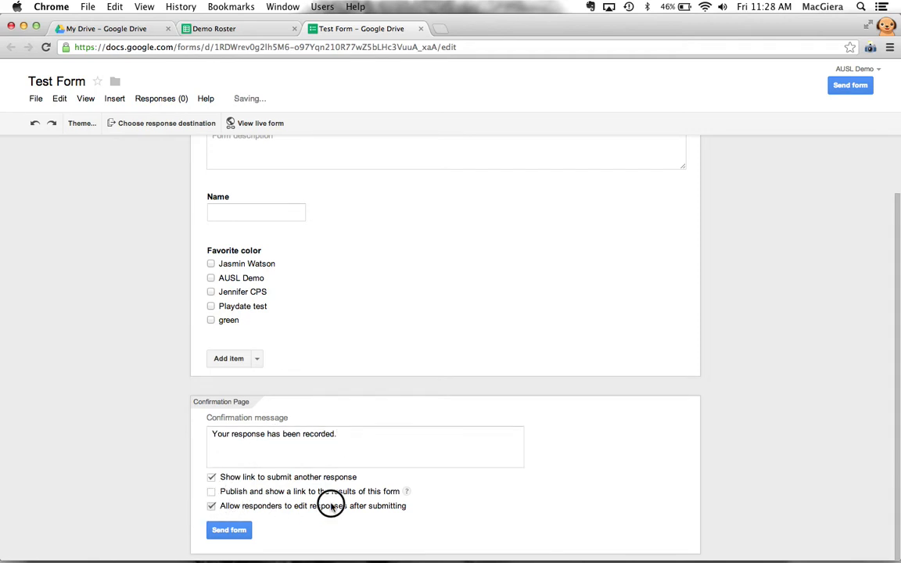
Step: Review the form's share link and its HTML embed code among the sending options, and finish sending
{"action": "left_click", "coordinate": [230, 531]}
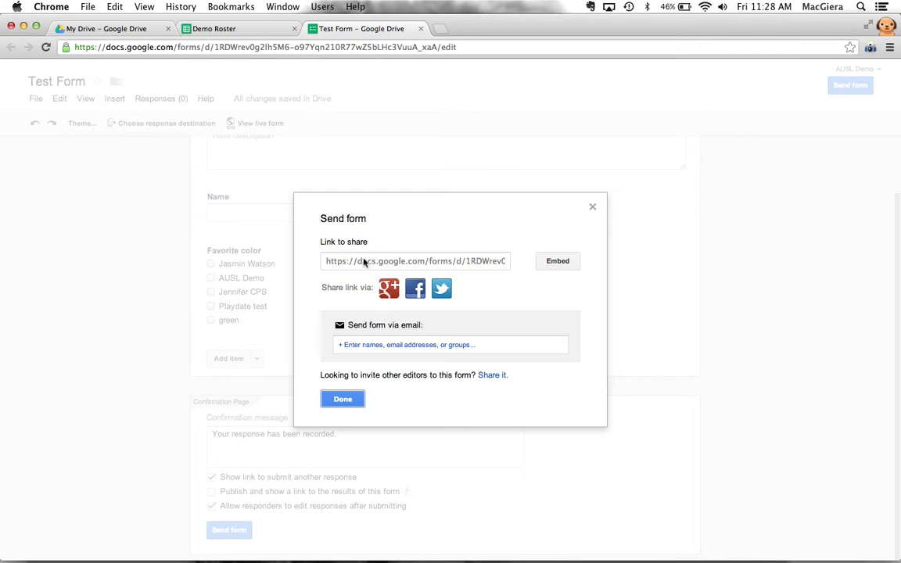
{"action": "left_click", "coordinate": [473, 261]}
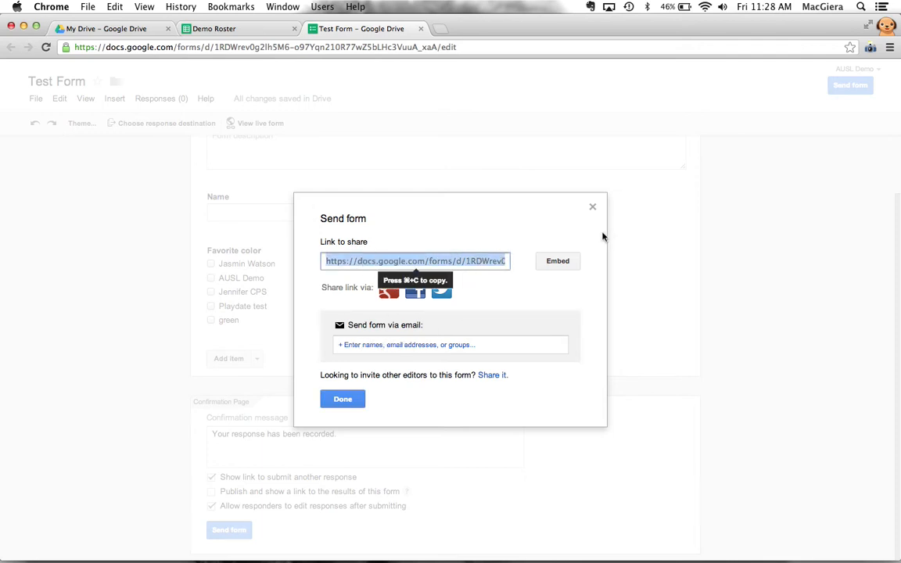
{"action": "left_click", "coordinate": [558, 261]}
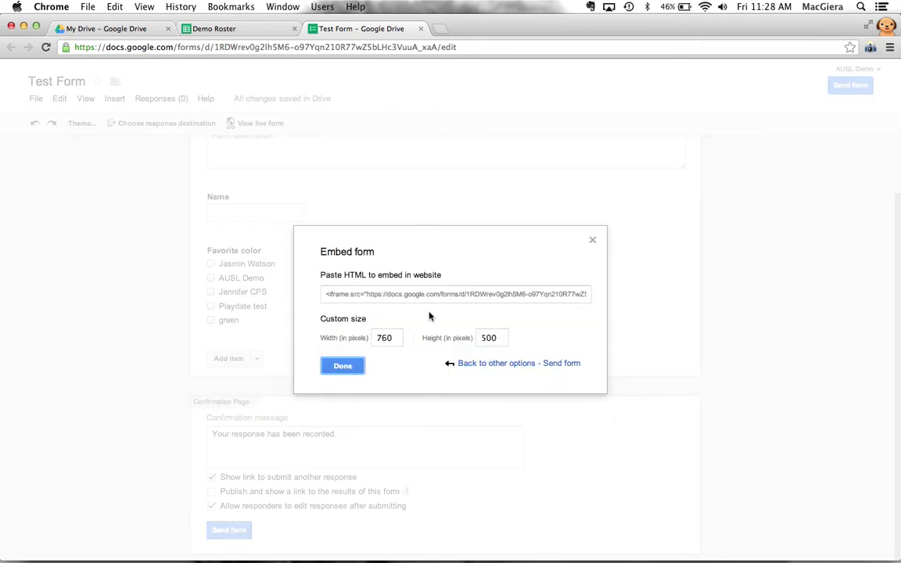
{"action": "left_click", "coordinate": [479, 366]}
{"action": "left_click", "coordinate": [348, 398]}
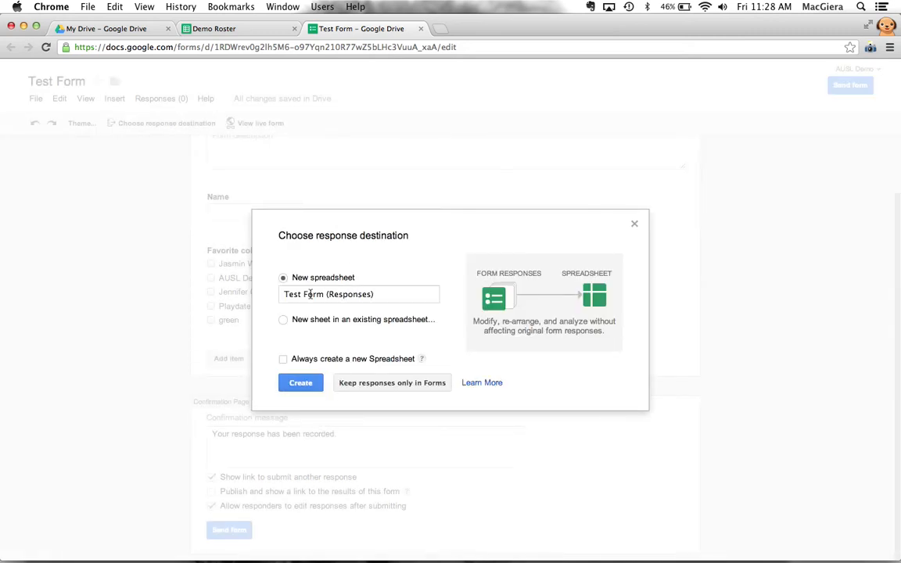
Step: Review the new and existing spreadsheet options for the response destination, leaving a new spreadsheet named "Test Form (Responses)" selected
{"action": "left_click_drag", "start_coordinate": [284, 292], "coordinate": [383, 293]}
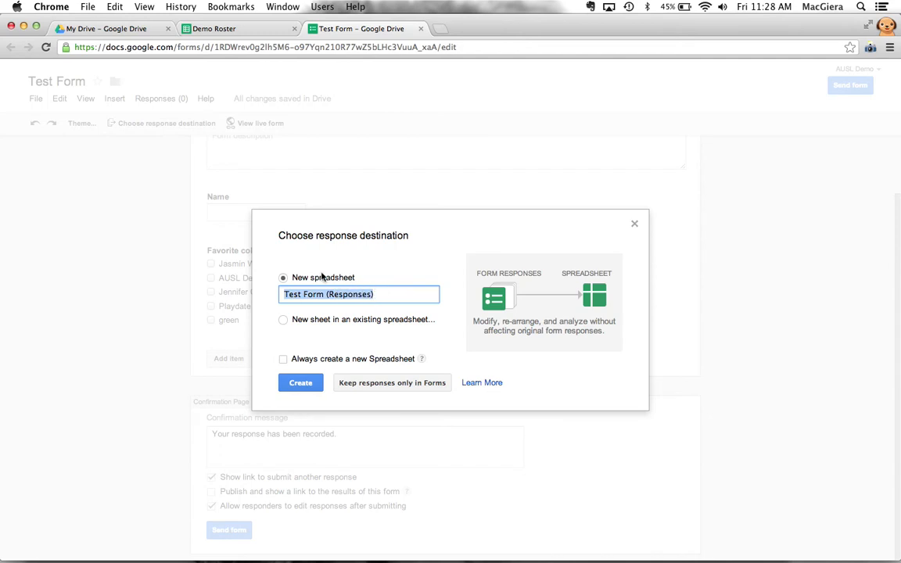
{"action": "left_click", "coordinate": [284, 320]}
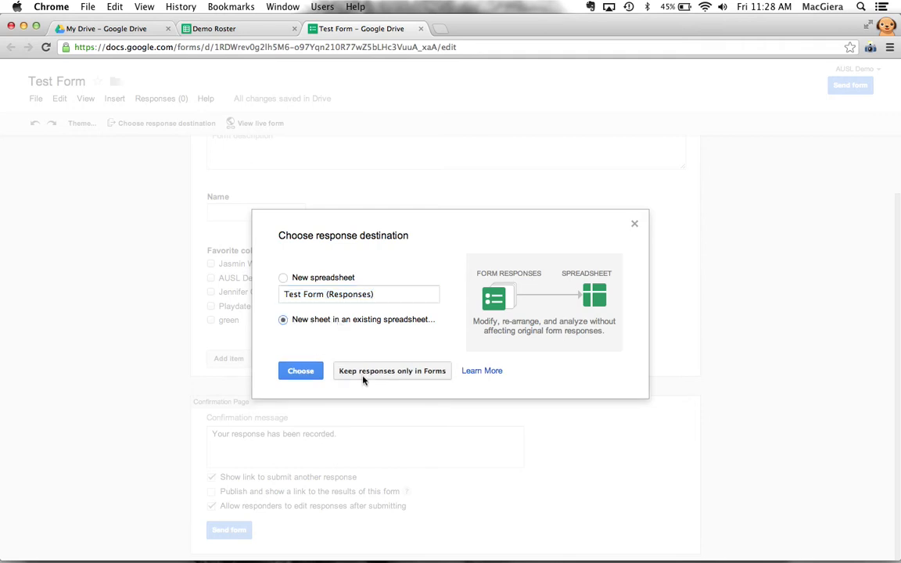
{"action": "left_click", "coordinate": [284, 279]}
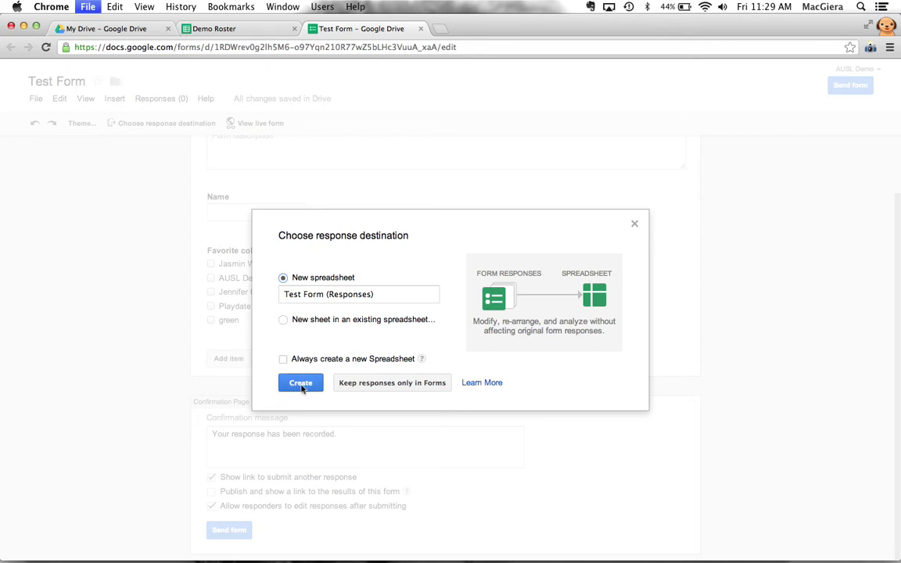
{"action": "key", "text": "super+t"}
{"action": "type", "text": "teac"}
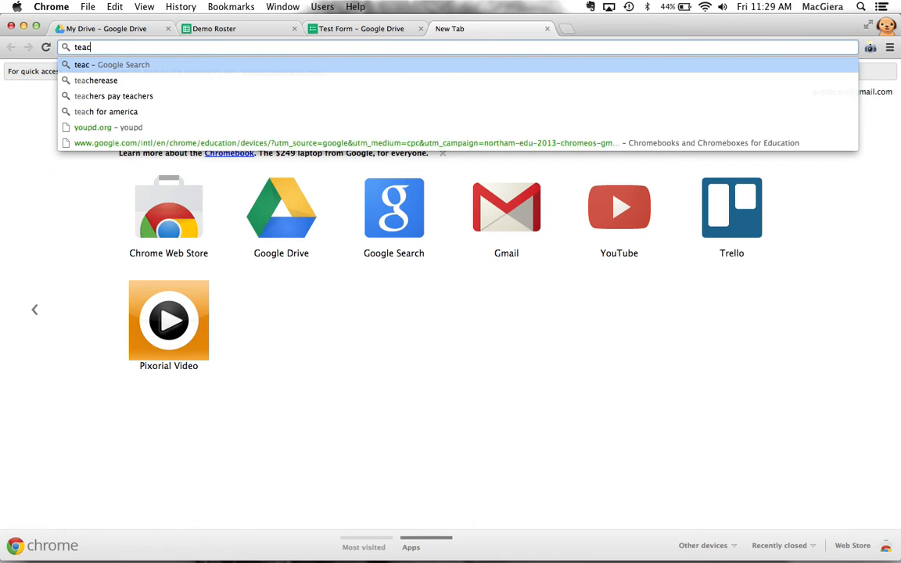
{"action": "type", "text": "hinglik"}
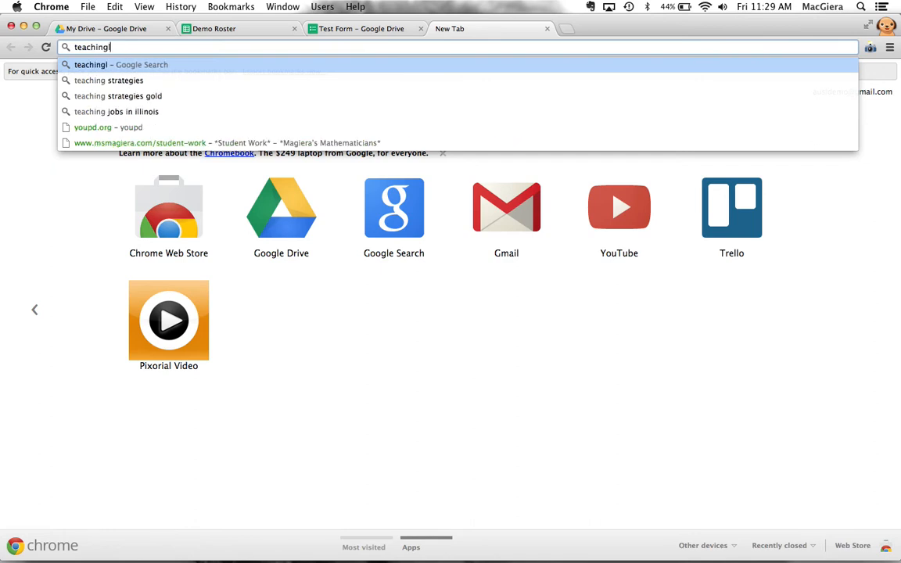
{"action": "key", "text": "BackSpace"}
{"action": "key", "text": "BackSpace"}
{"action": "key", "text": "BackSpace"}
{"action": "key", "text": "BackSpace"}
{"action": "key", "text": "BackSpace"}
{"action": "key", "text": "BackSpace"}
{"action": "key", "text": "BackSpace"}
{"action": "key", "text": "BackSpace"}
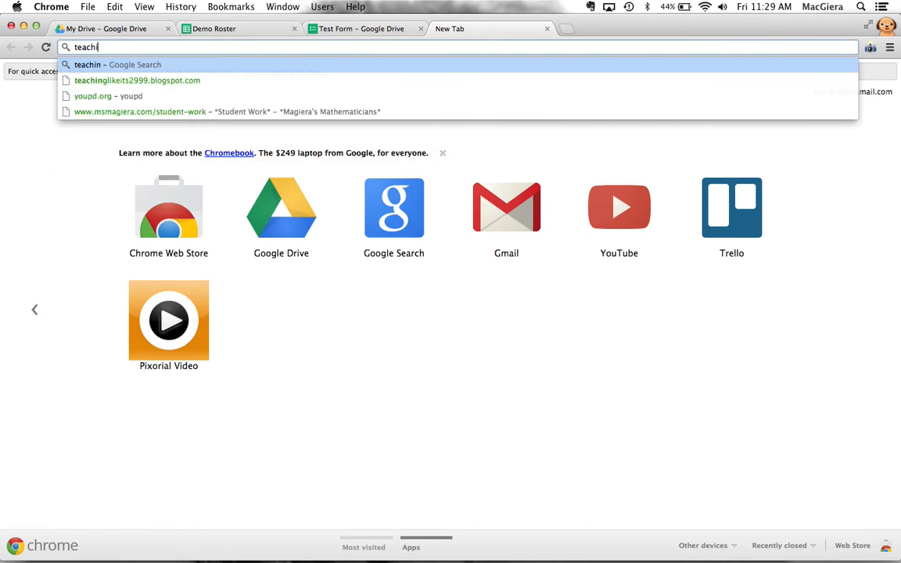
{"action": "left_click", "coordinate": [324, 28]}
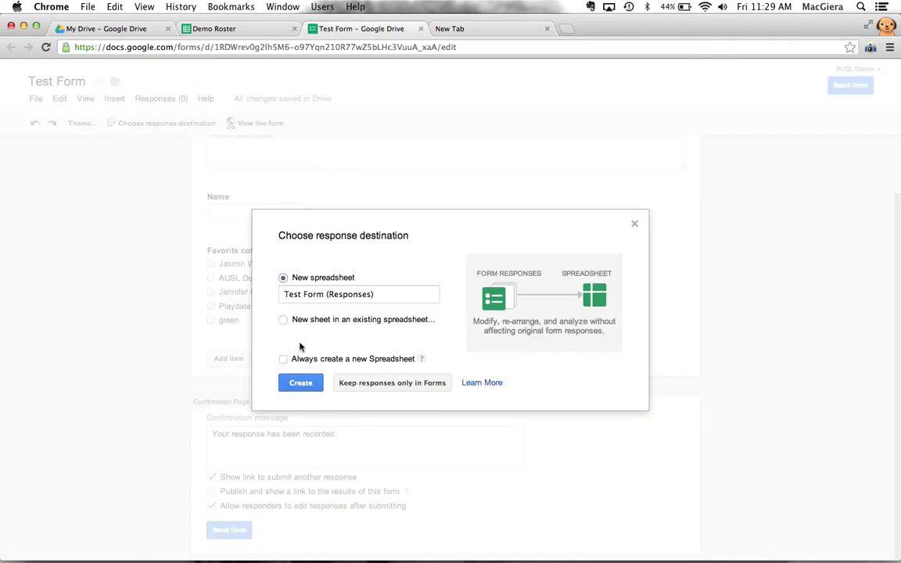
Step: Create the new "Test Form (Responses)" spreadsheet as the response destination and view the responses sheet before returning to the form
{"action": "left_click", "coordinate": [301, 384]}
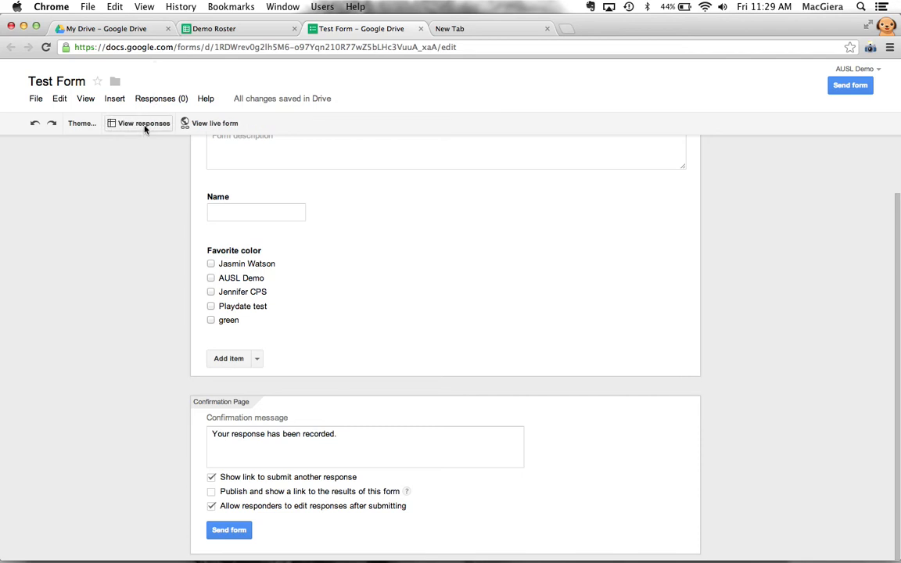
{"action": "left_click", "coordinate": [145, 125]}
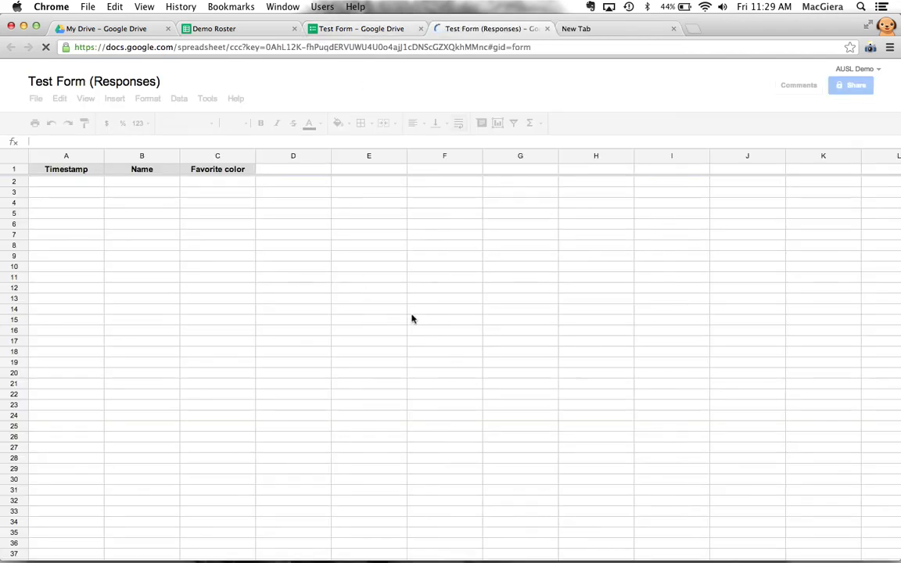
{"action": "left_click", "coordinate": [368, 28]}
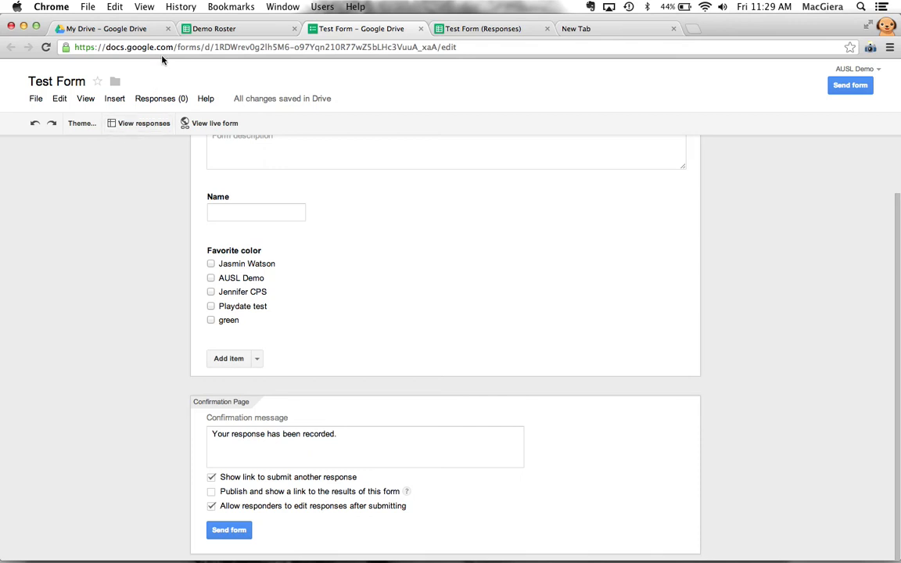
{"action": "key", "text": "super+Tab"}
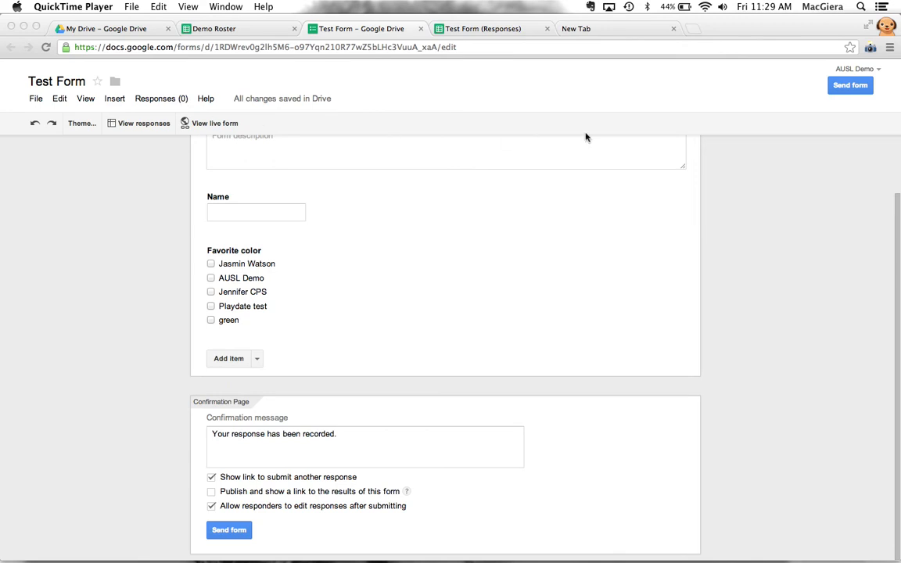
{"action": "scroll", "coordinate": [556, 400], "scroll_direction": "up", "scroll_amount": 3}
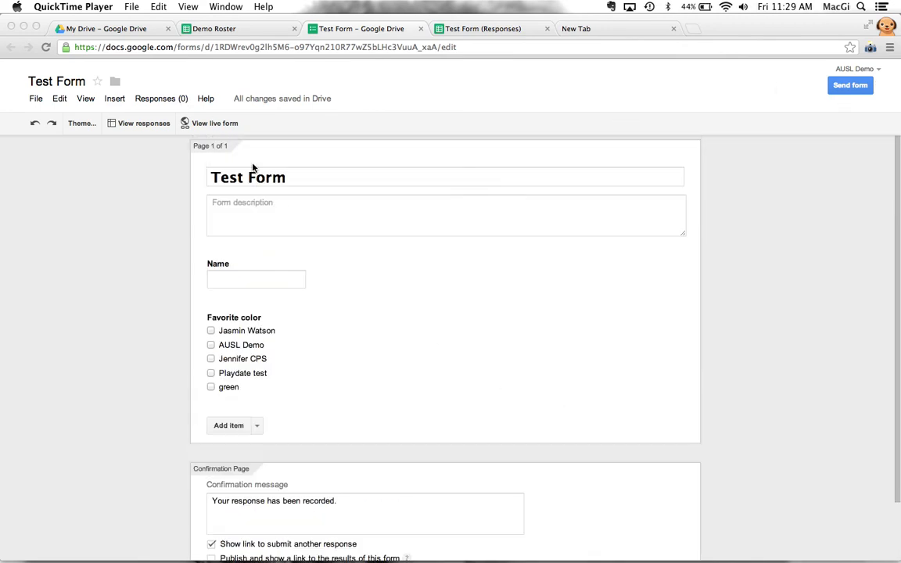
{"action": "left_click", "coordinate": [118, 102]}
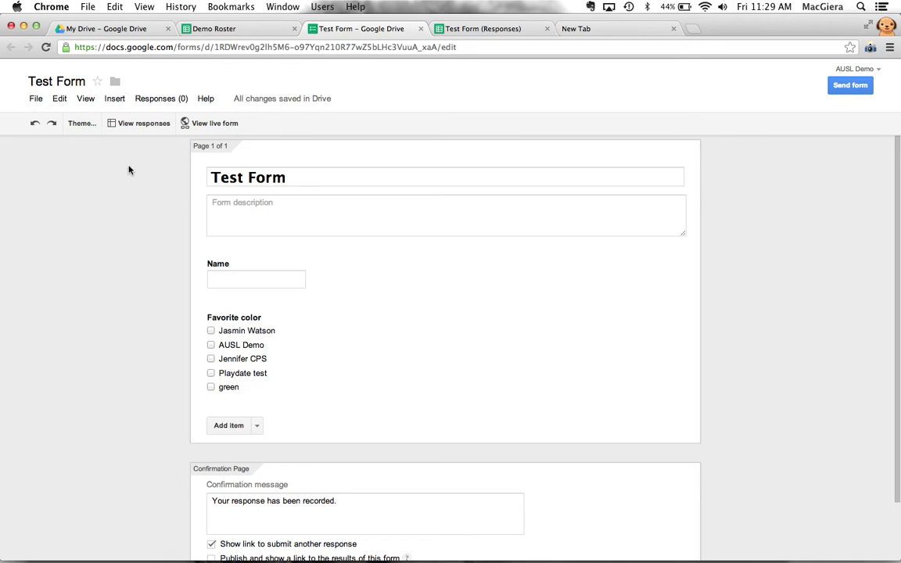
Step: Open teachinglikeits2999.blogspot.com in a new browser tab and close the spare empty tab
{"action": "key", "text": "ctrl+t"}
{"action": "type", "text": "te"}
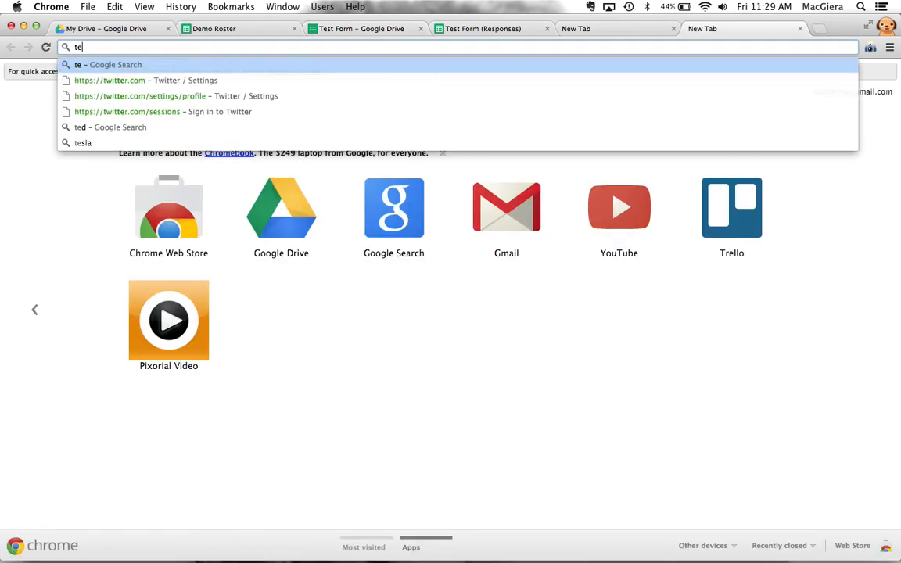
{"action": "type", "text": "achinglike"}
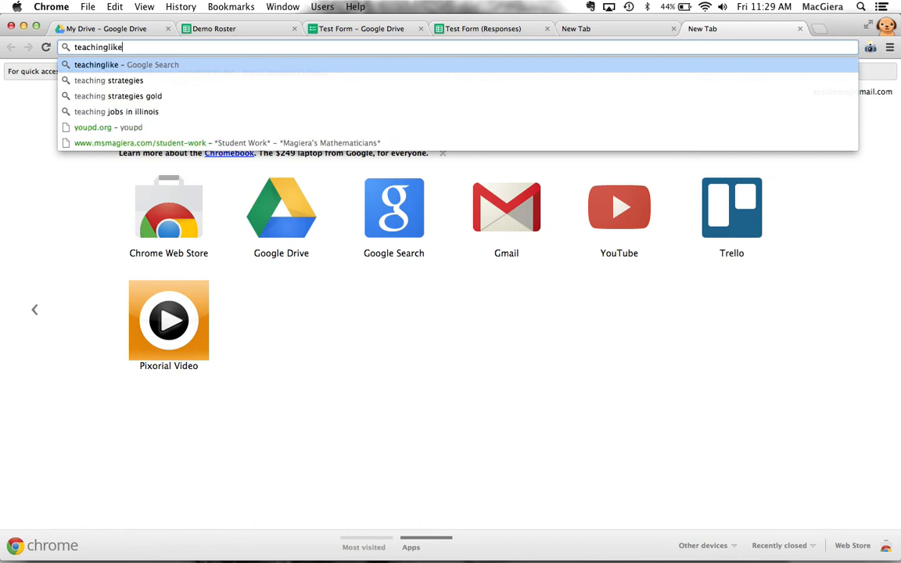
{"action": "type", "text": "its1999."}
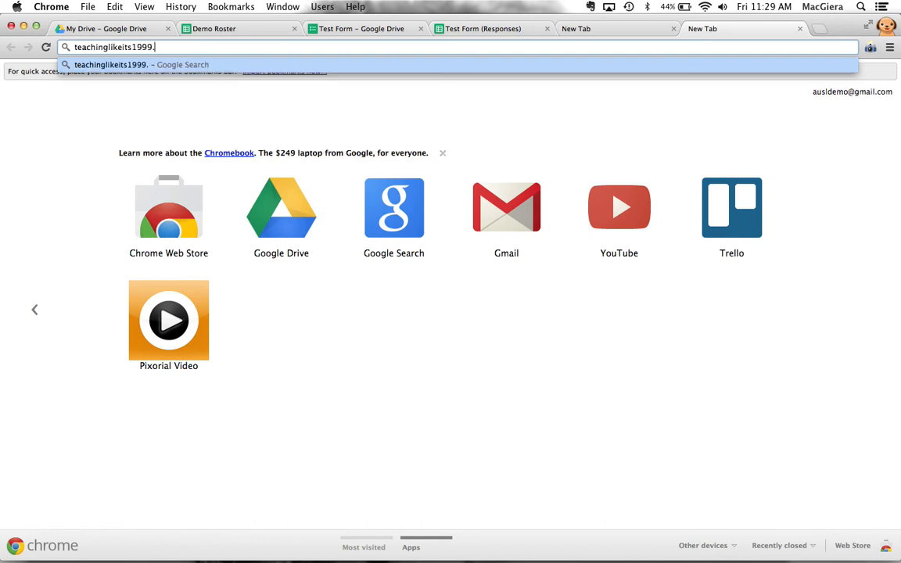
{"action": "key", "text": "BackSpace"}
{"action": "key", "text": "BackSpace"}
{"action": "type", "text": "2999.blogspot.com"}
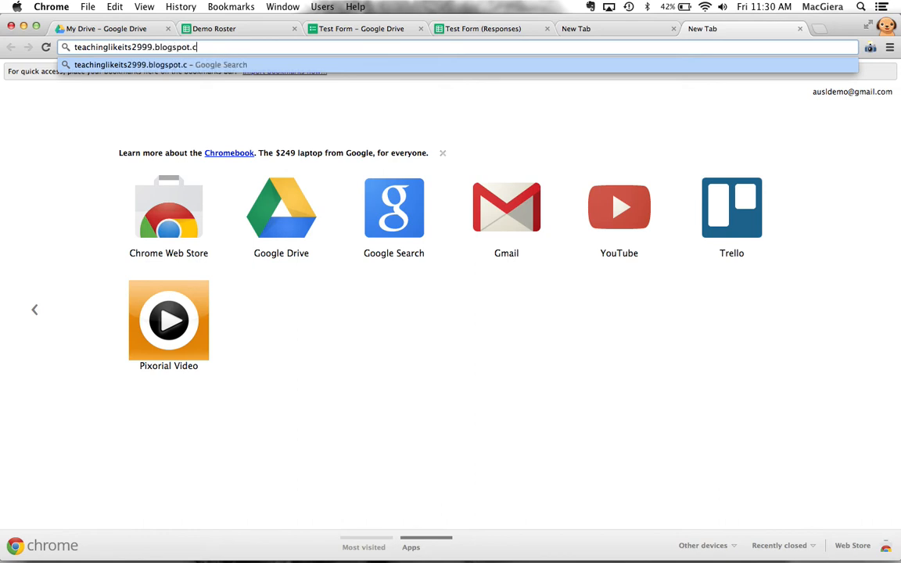
{"action": "key", "text": "Return"}
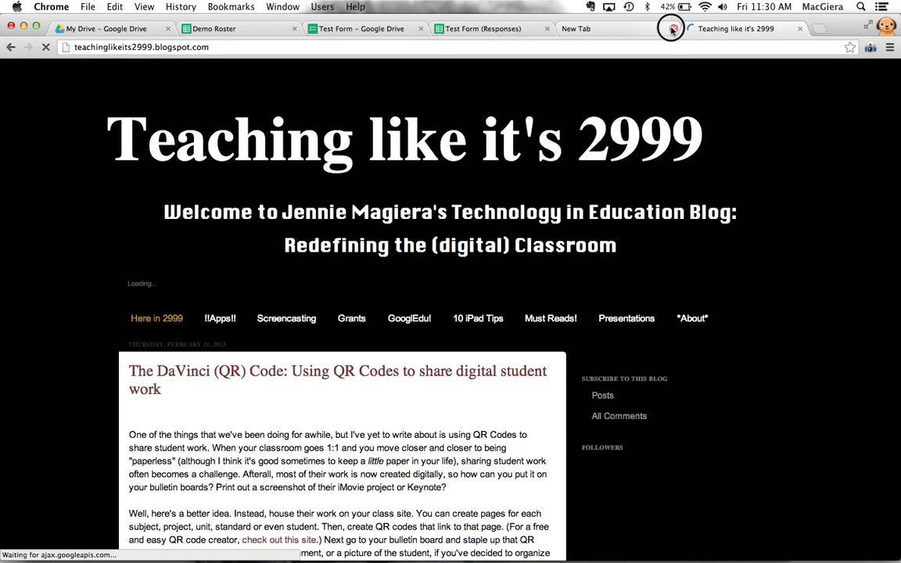
{"action": "left_click", "coordinate": [672, 29]}
Step: Find the blog post "Google Forms Takes a New Shape!" and examine its What's New list, including the response destination entry
{"action": "scroll", "coordinate": [363, 287], "scroll_direction": "down", "scroll_amount": 15}
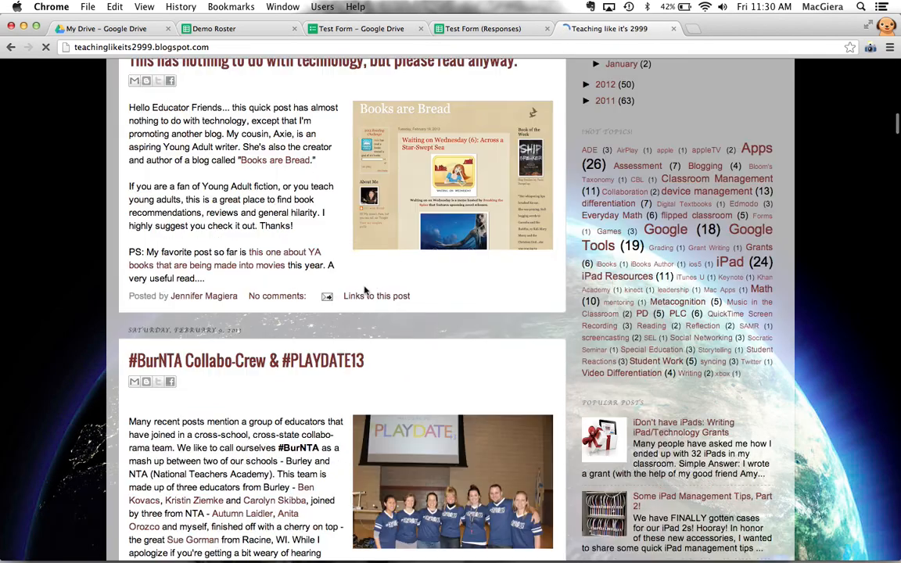
{"action": "scroll", "coordinate": [364, 288], "scroll_direction": "down", "scroll_amount": 10}
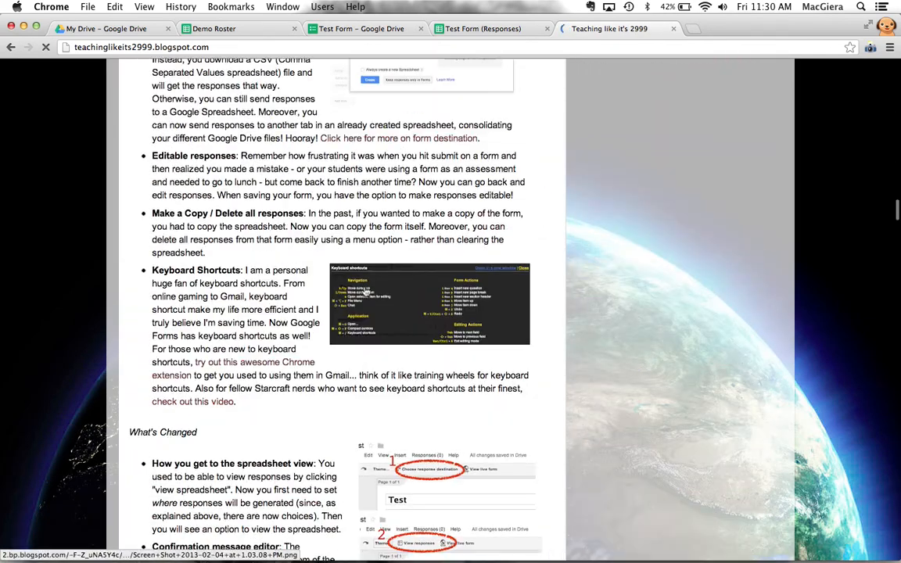
{"action": "scroll", "coordinate": [366, 290], "scroll_direction": "down", "scroll_amount": 3}
{"action": "scroll", "coordinate": [365, 290], "scroll_direction": "up", "scroll_amount": 12}
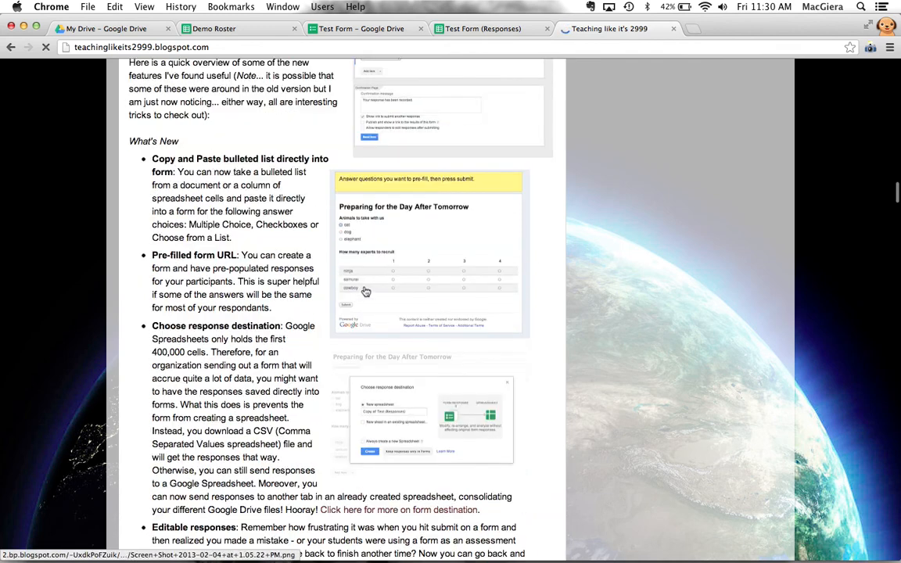
{"action": "scroll", "coordinate": [365, 290], "scroll_direction": "up", "scroll_amount": 3}
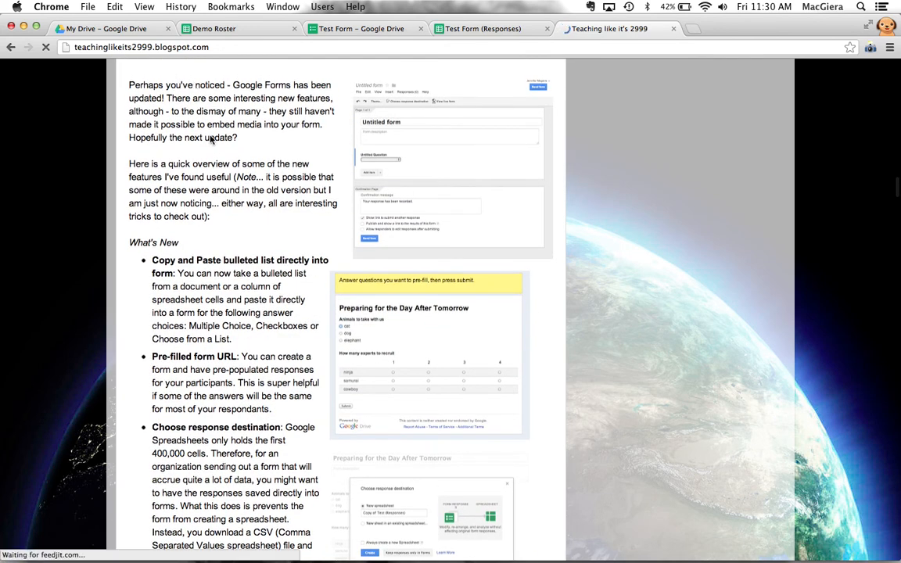
{"action": "scroll", "coordinate": [212, 140], "scroll_direction": "up", "scroll_amount": 5}
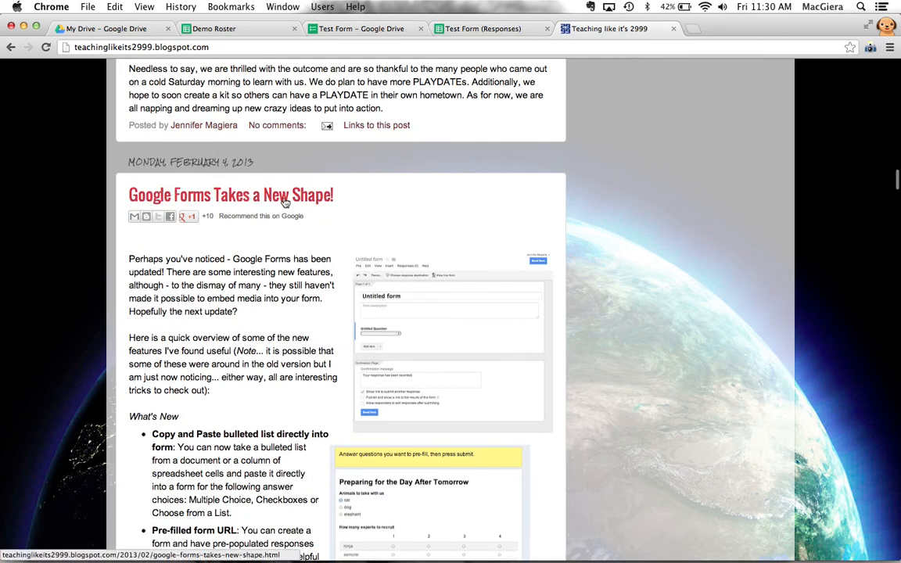
{"action": "scroll", "coordinate": [264, 289], "scroll_direction": "down", "scroll_amount": 6}
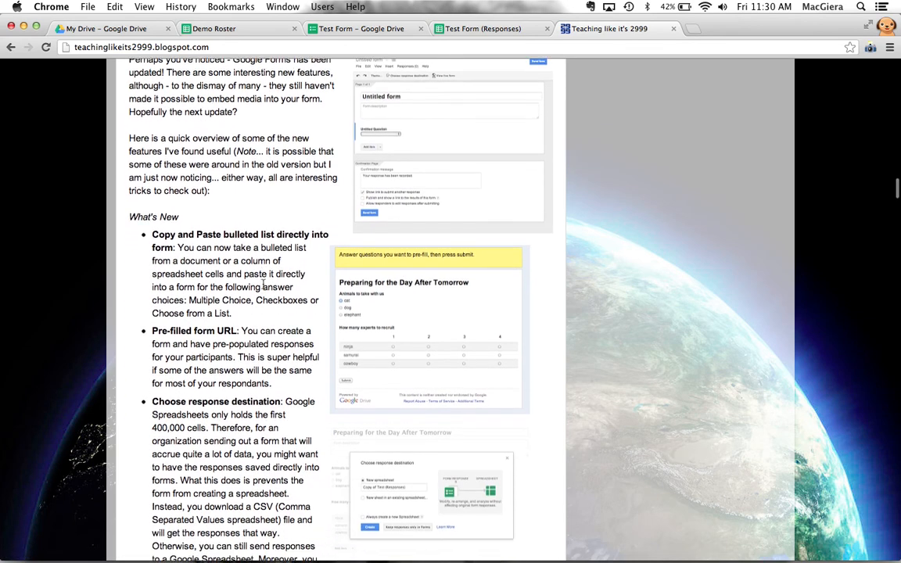
{"action": "scroll", "coordinate": [264, 289], "scroll_direction": "down", "scroll_amount": 6}
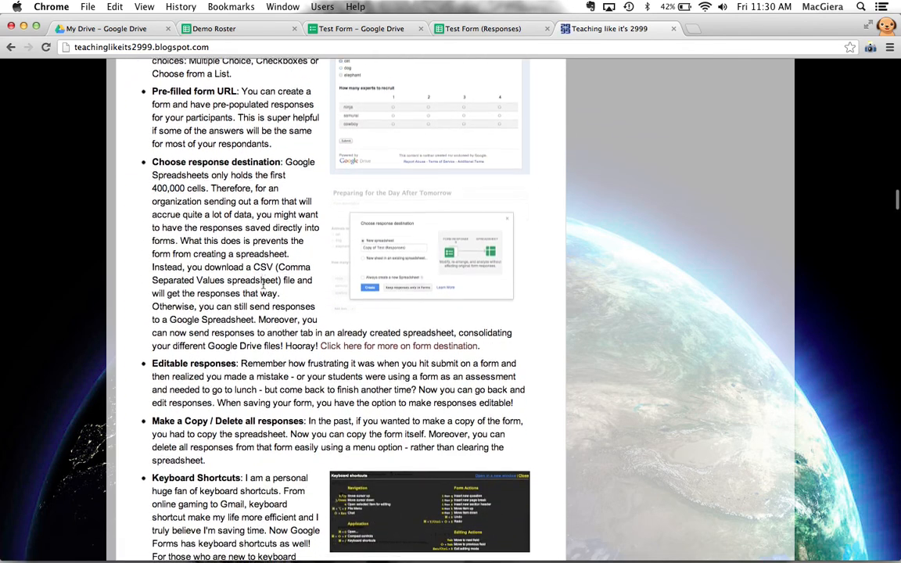
{"action": "scroll", "coordinate": [163, 154], "scroll_direction": "down", "scroll_amount": 2}
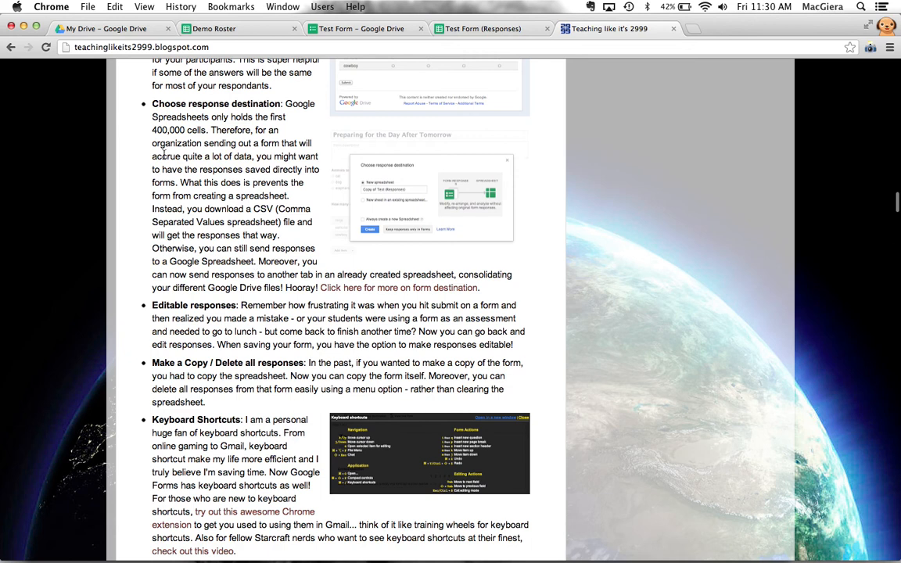
Step: Highlight "400,000 cells" in the post's Choose response destination entry to point out the limit, and clear the selection
{"action": "left_click_drag", "start_coordinate": [153, 130], "coordinate": [190, 134]}
{"action": "left_click", "coordinate": [165, 147]}
{"action": "left_click_drag", "start_coordinate": [152, 131], "coordinate": [207, 131]}
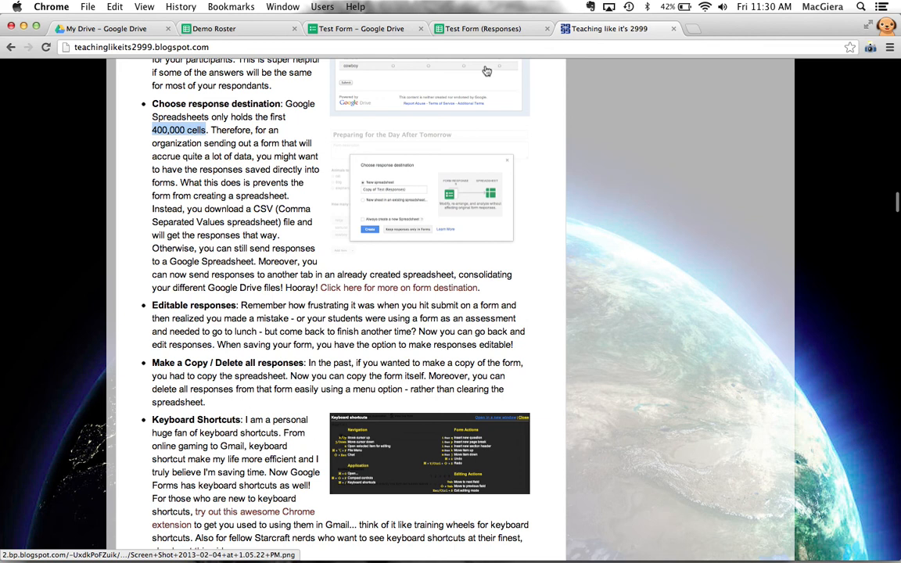
{"action": "left_click", "coordinate": [277, 118]}
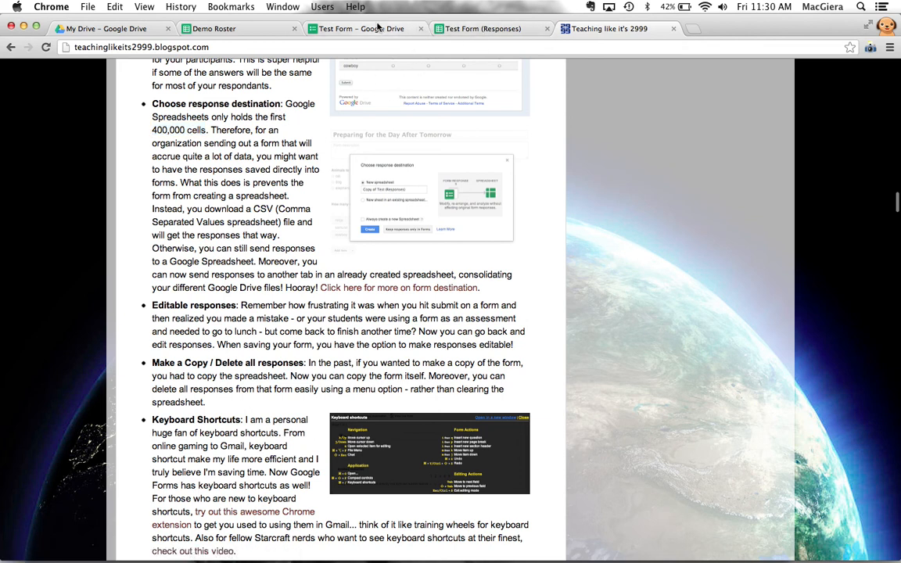
{"action": "left_click", "coordinate": [181, 209]}
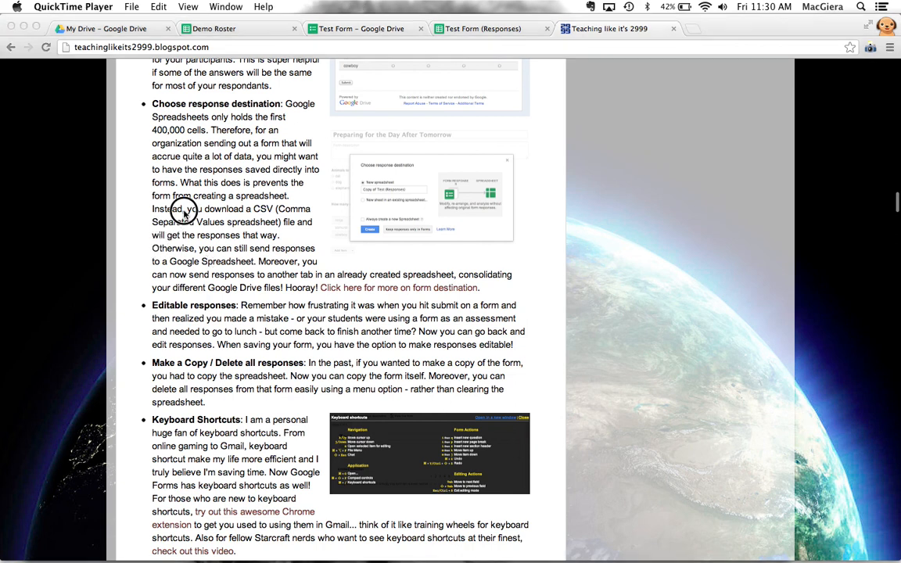
Step: Return to Test Form and view its linked Test Form (Responses) spreadsheet again
{"action": "left_click", "coordinate": [358, 30]}
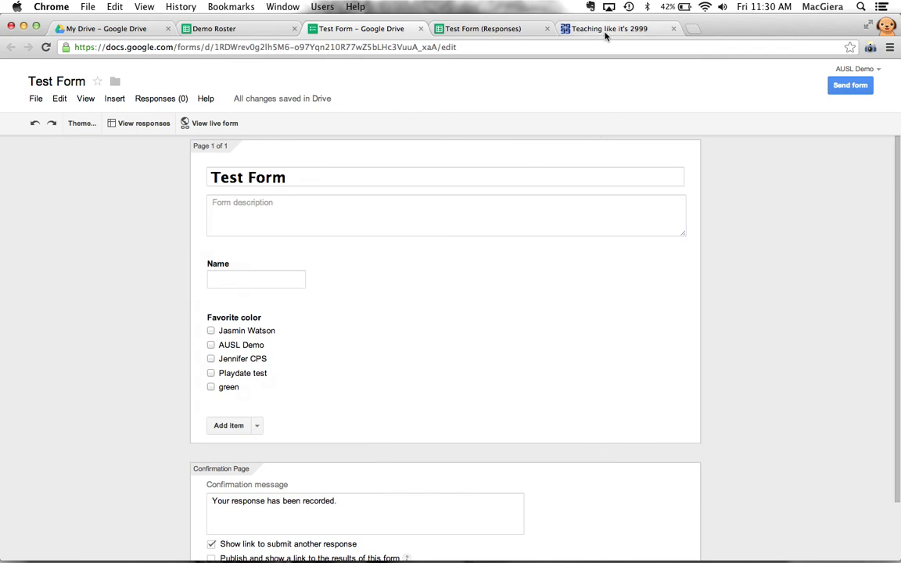
{"action": "left_click", "coordinate": [501, 29]}
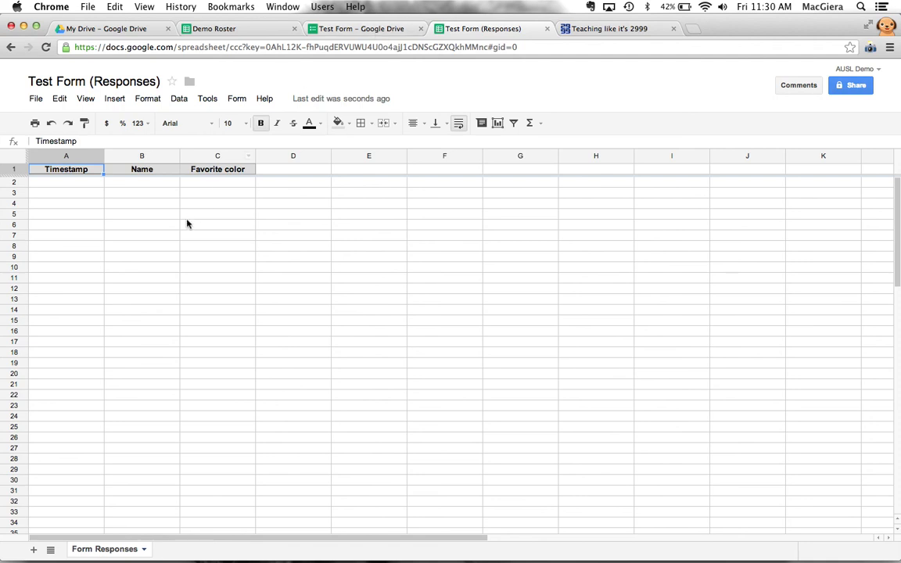
{"action": "left_click", "coordinate": [184, 166]}
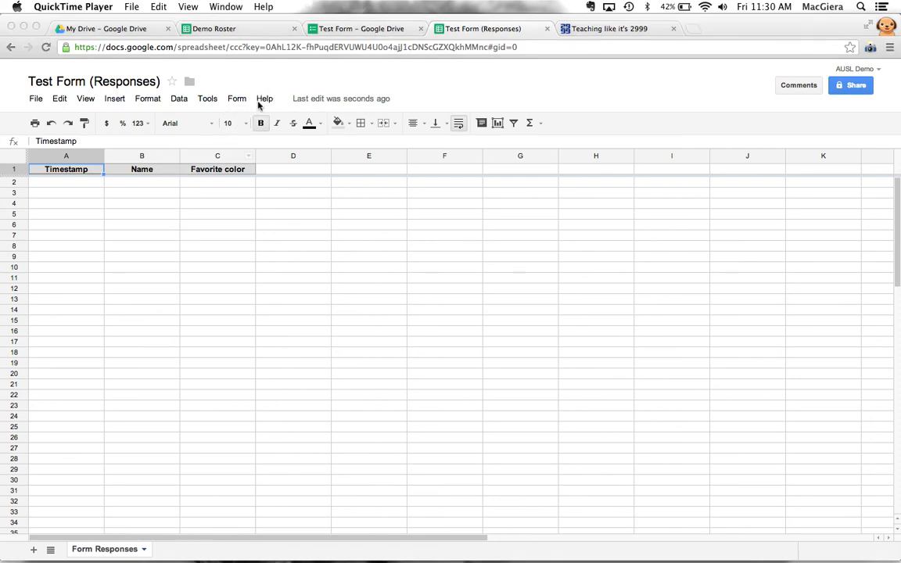